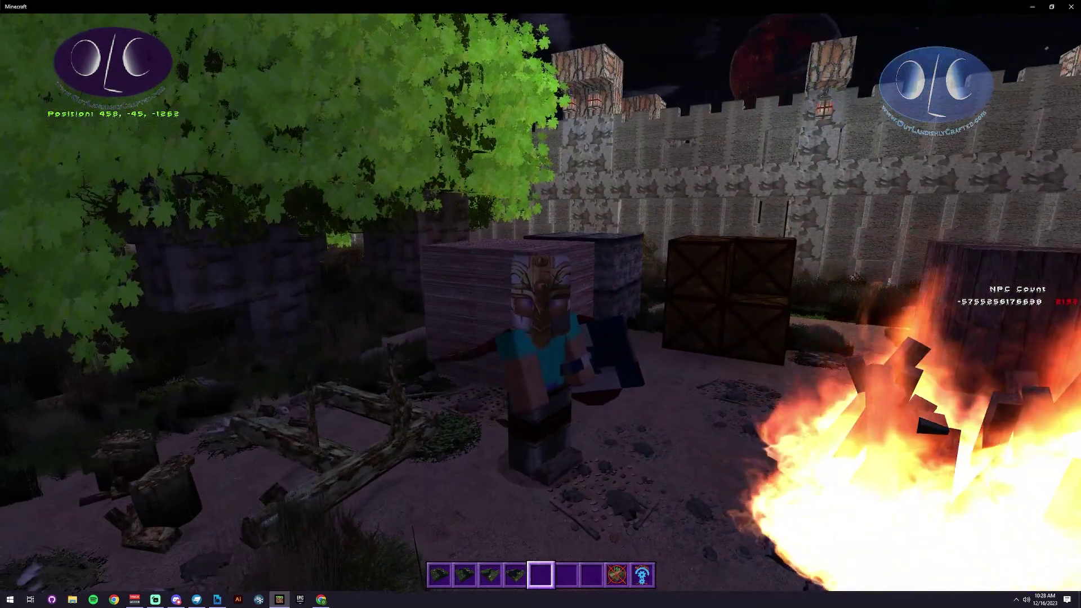
Jump and walk the player around the campfire to show the cape from several angles.
key(space)
key(w)
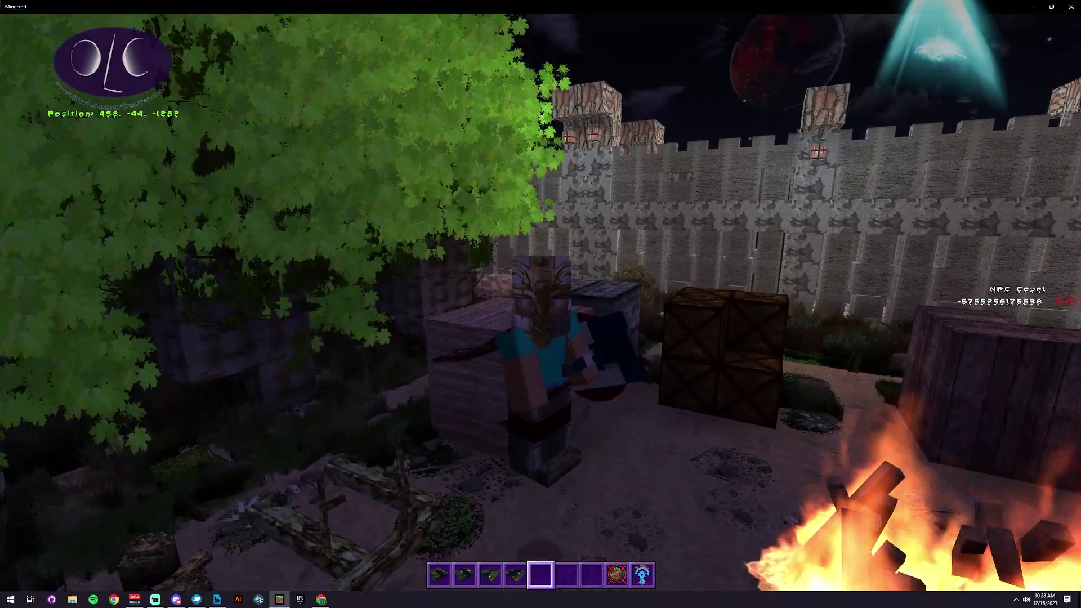
key(w)
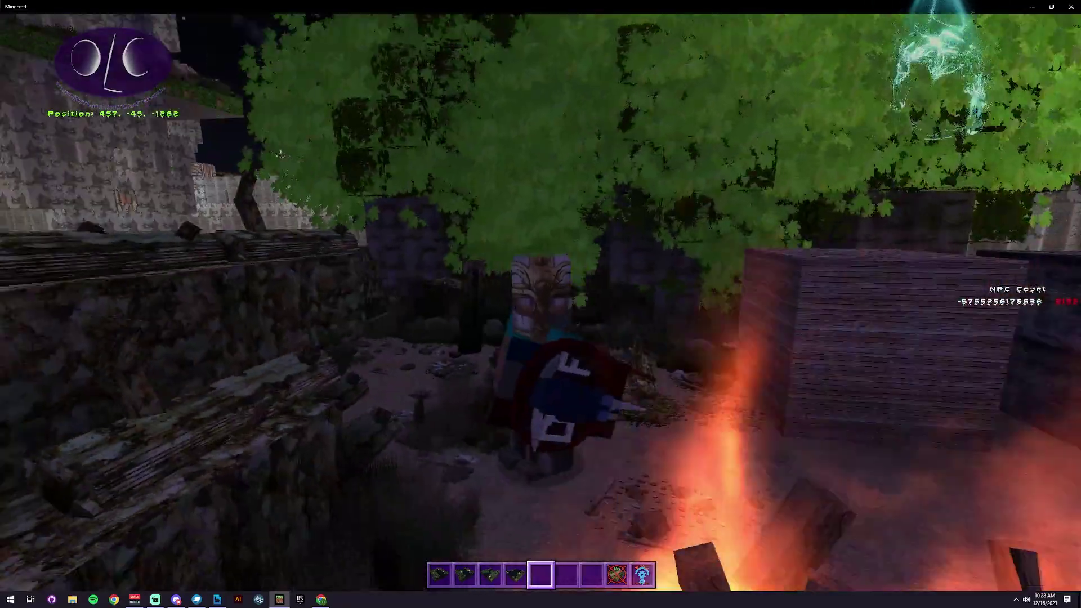
key(w)
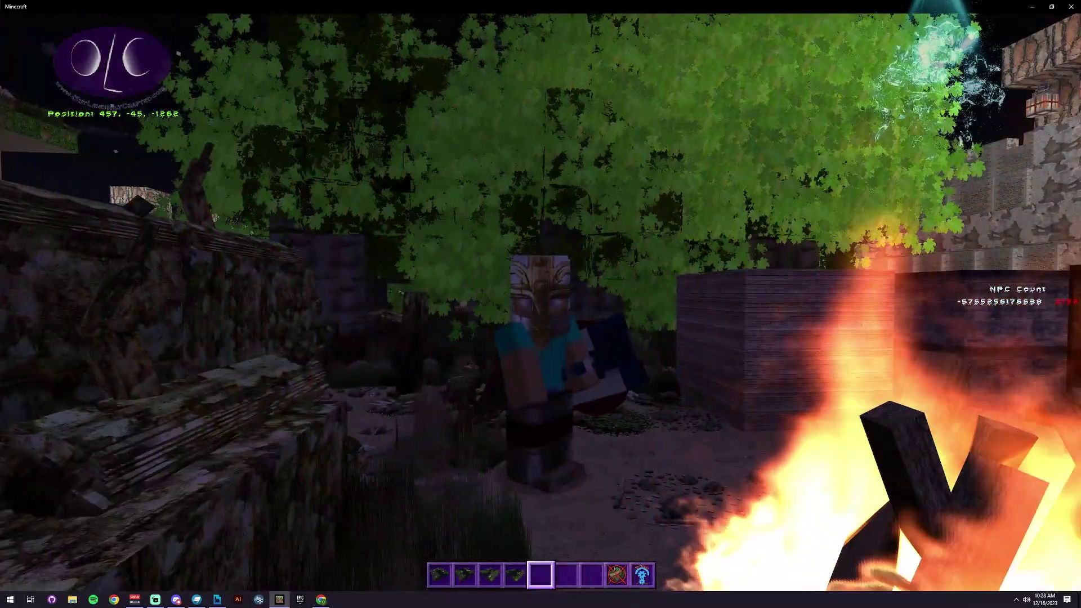
Make it rain with the /weather rain command.
key(slash)
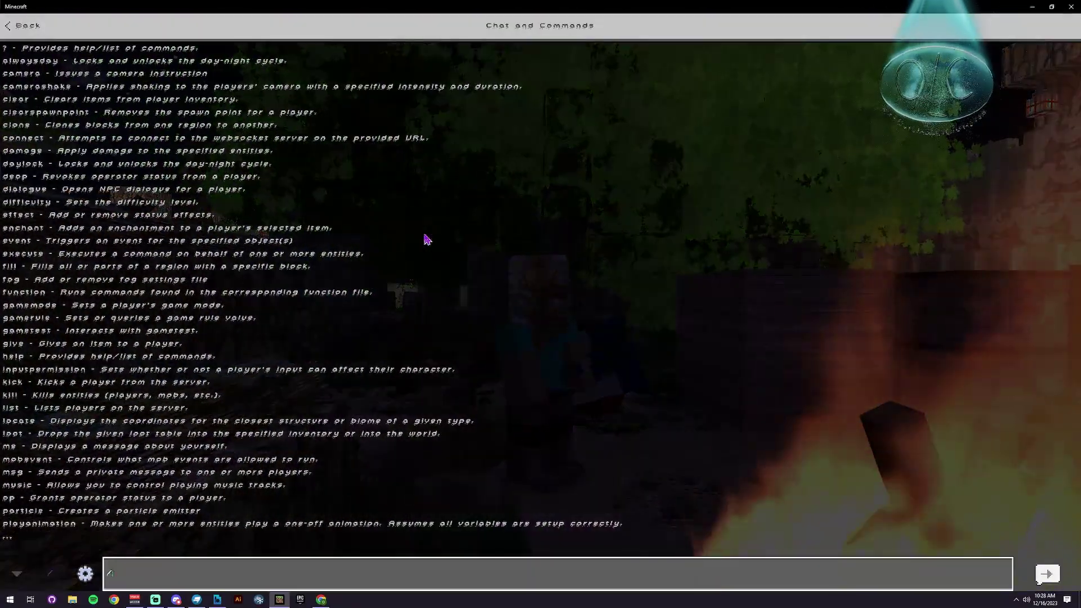
text(weather rain)
key(Return)
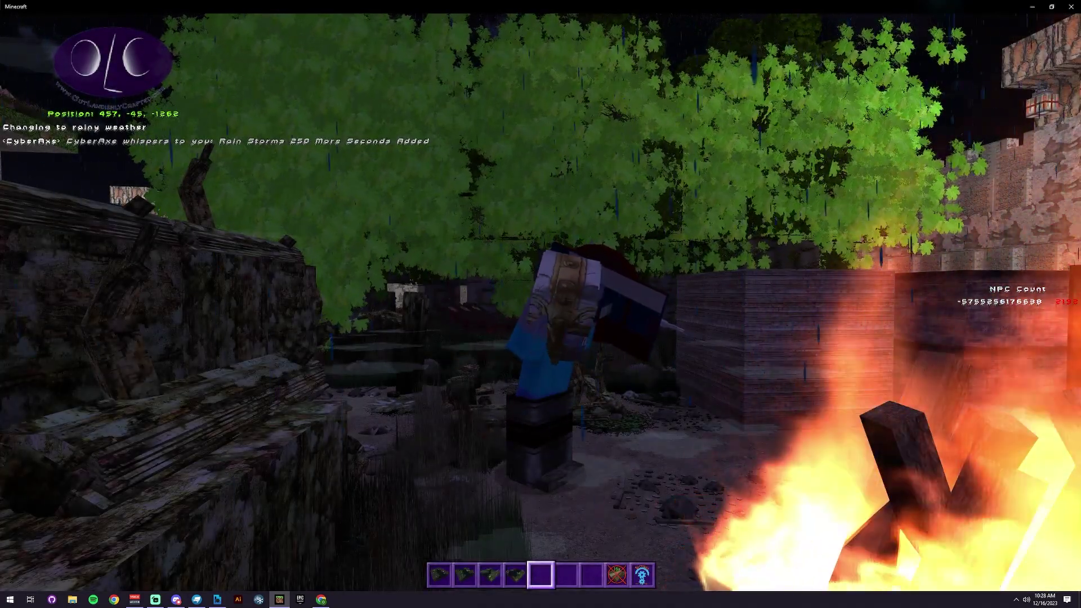
Clear the weather again with /weather clear, then bring up the Windows Start menu.
key(slash)
key(Up)
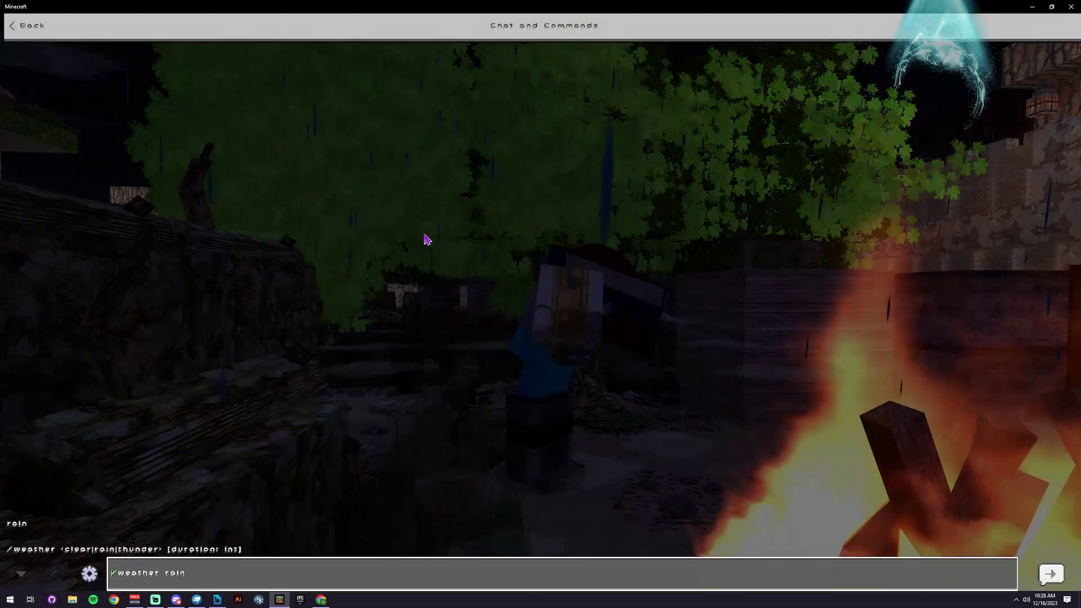
key(BackSpace)
key(BackSpace)
key(BackSpace)
text(clea)
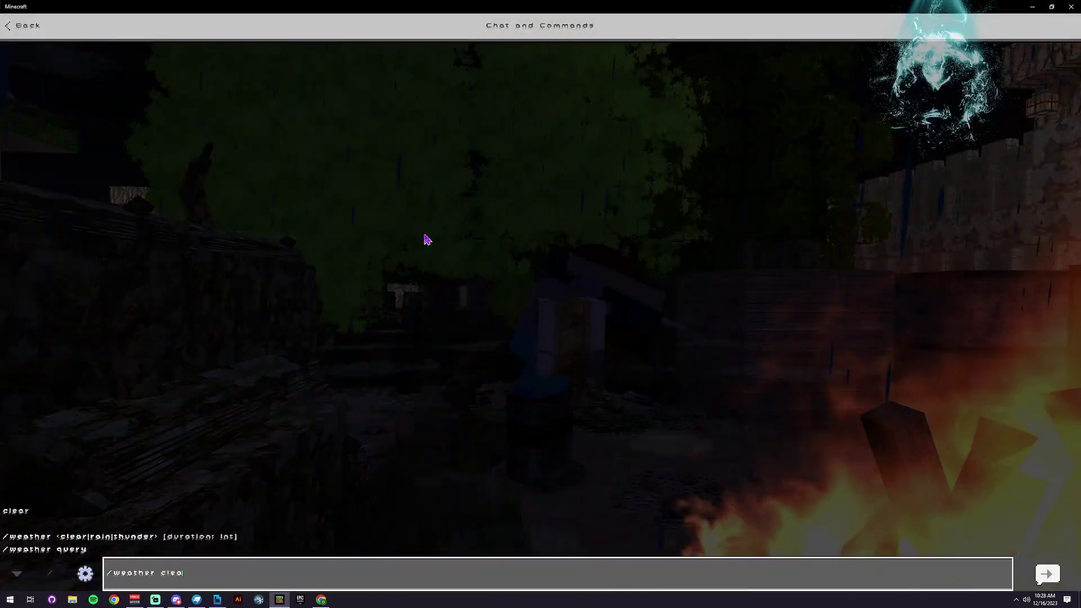
text(r)
key(Return)
key(super)
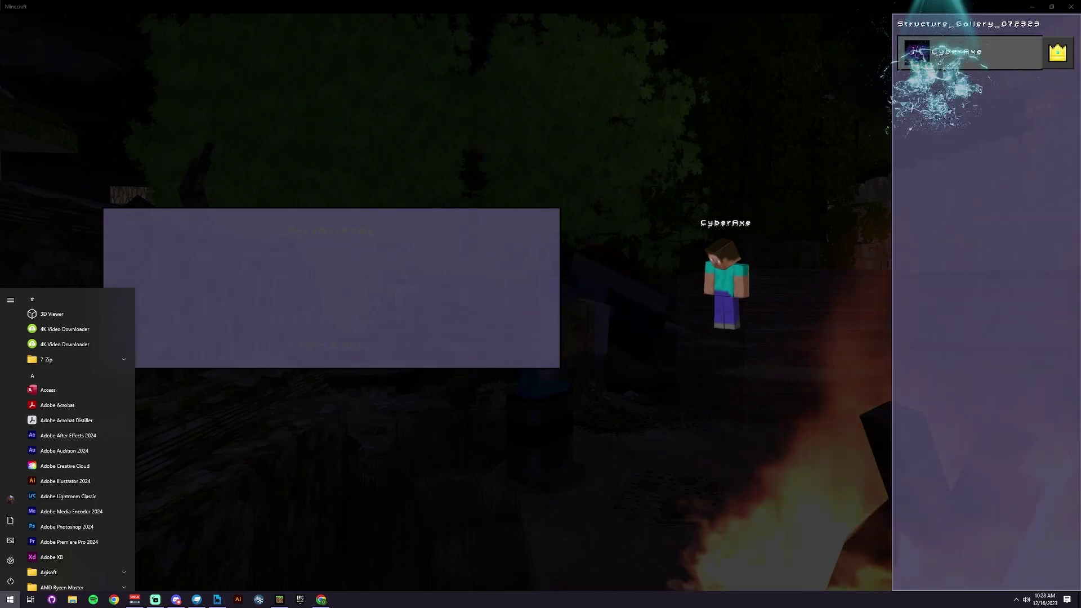
Back in Blockbench, enter Edit mode and view the Project settings, cancelling without changes.
key(alt+Tab)
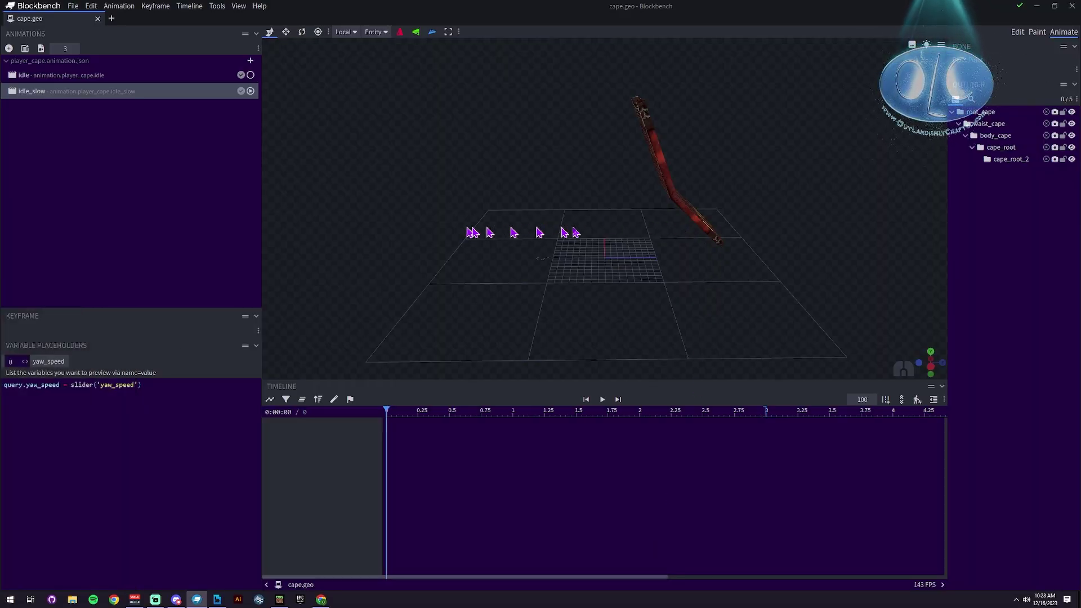
drag(574, 232, 704, 259)
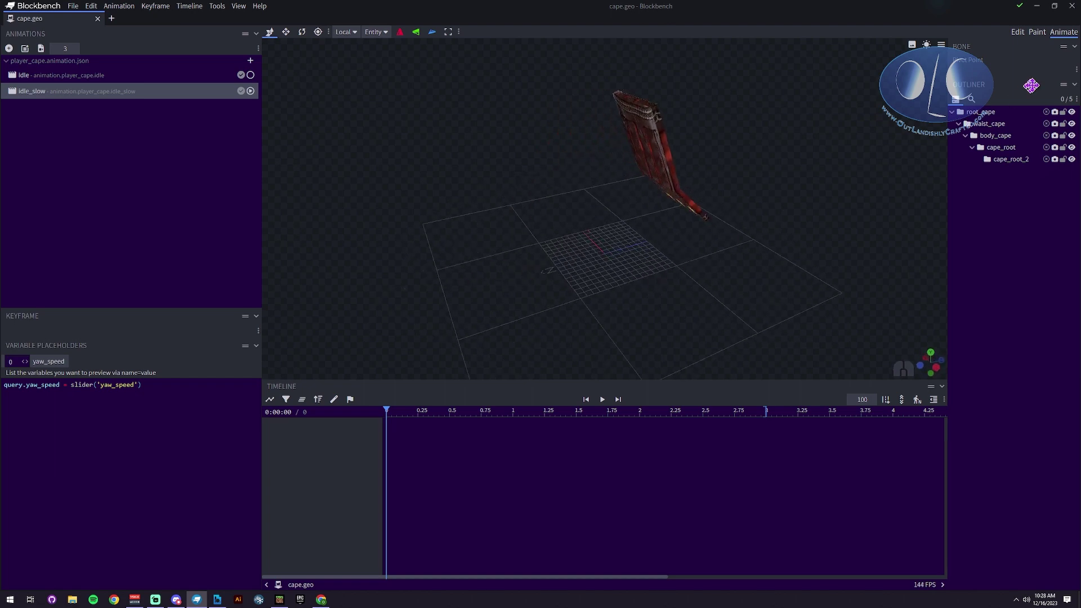
click(1018, 37)
click(399, 35)
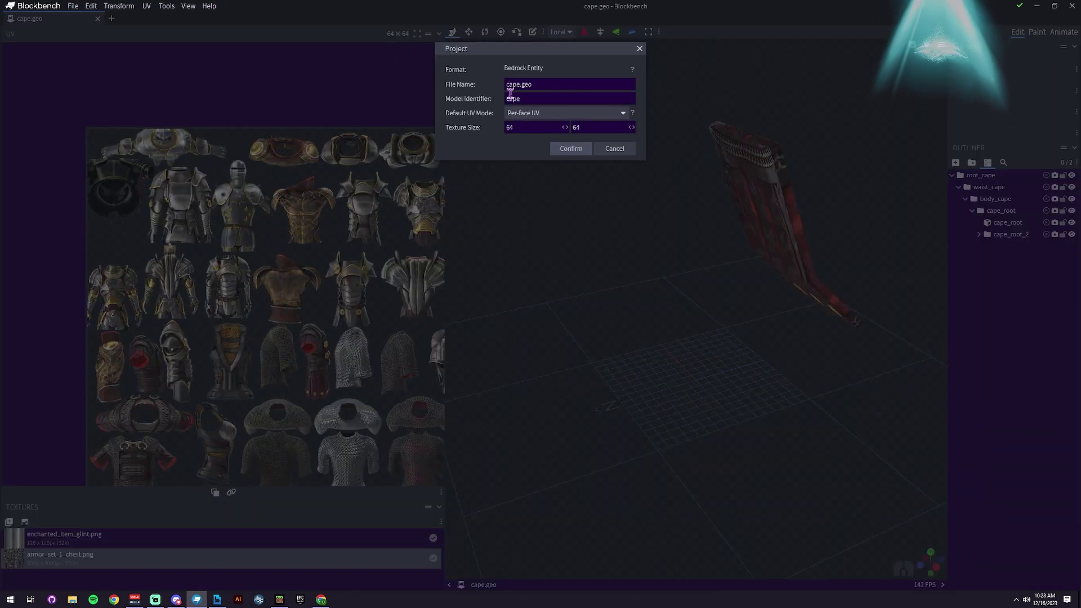
click(615, 148)
Orbit around the cape model and select the cape_root group in the Outliner.
scroll(209, 73, up, 3)
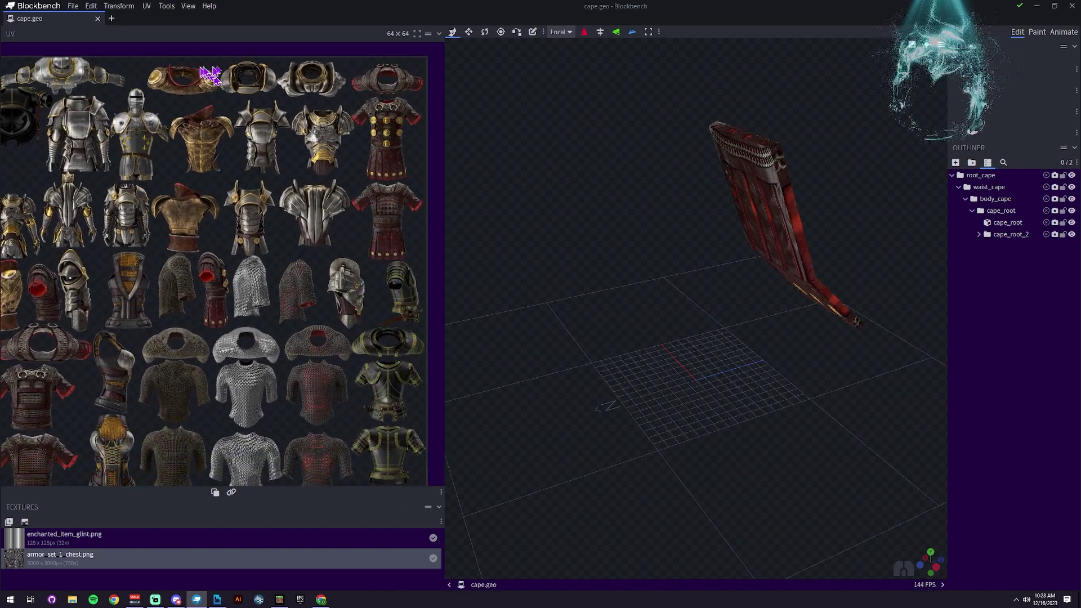
drag(789, 377, 687, 381)
drag(687, 135, 828, 141)
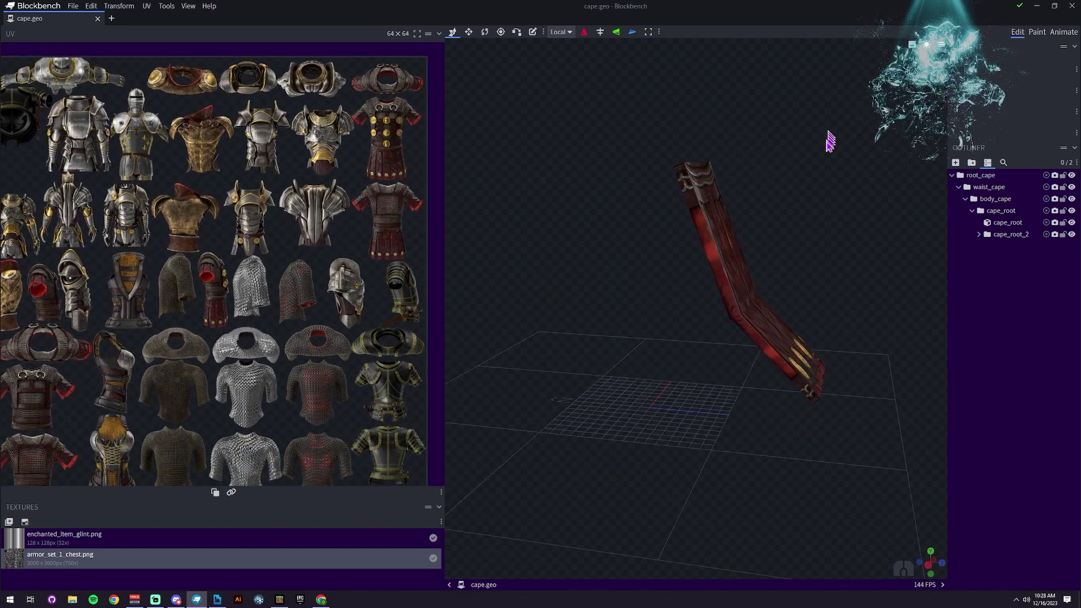
click(1008, 211)
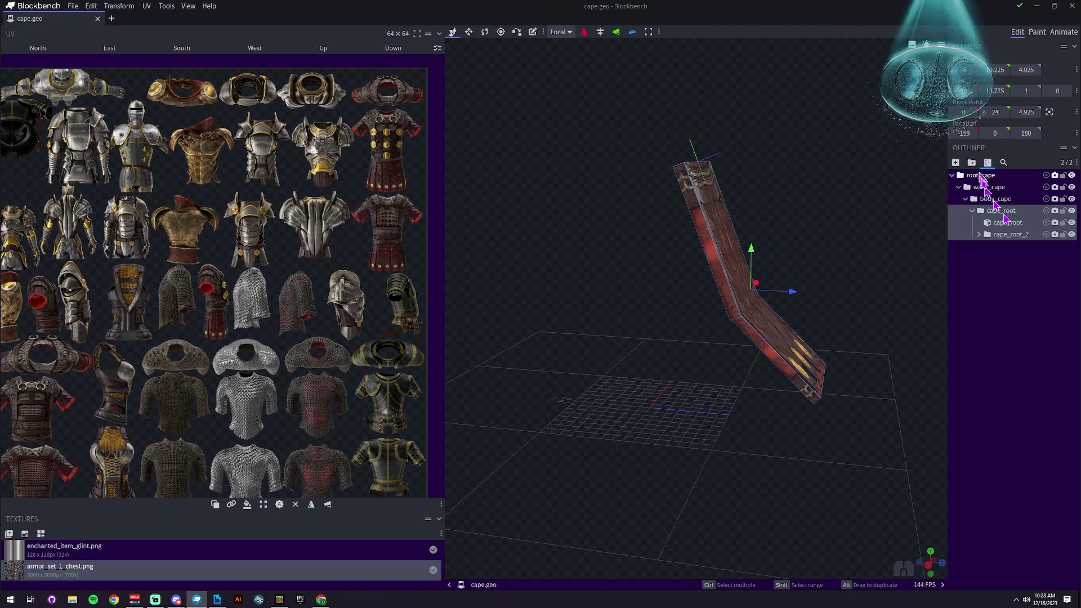
click(1001, 212)
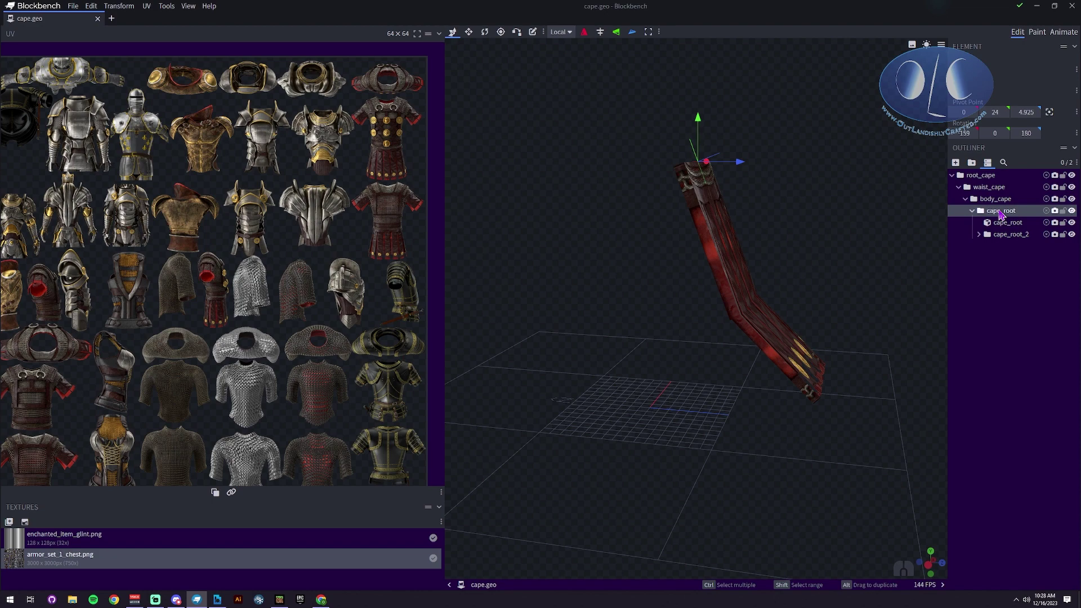
right_click(1000, 213)
click(944, 286)
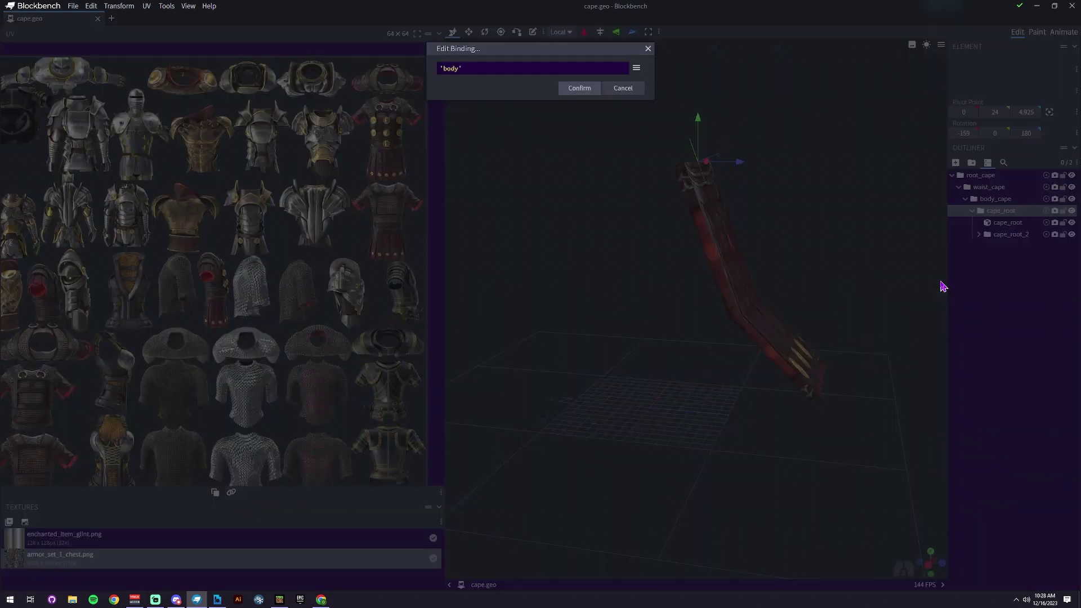
click(622, 89)
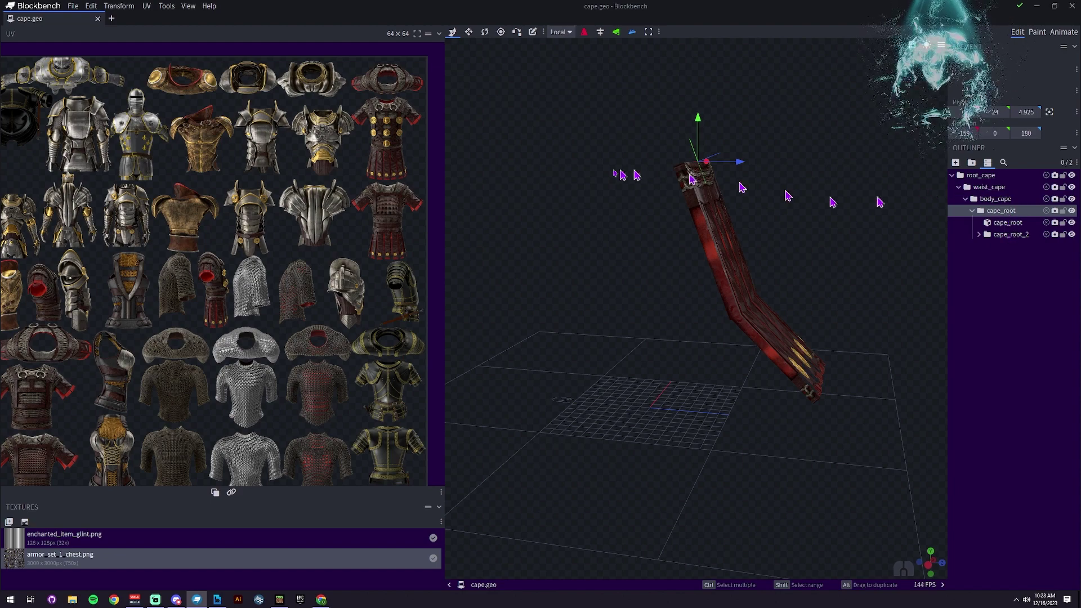
drag(553, 176, 1037, 252)
click(1031, 235)
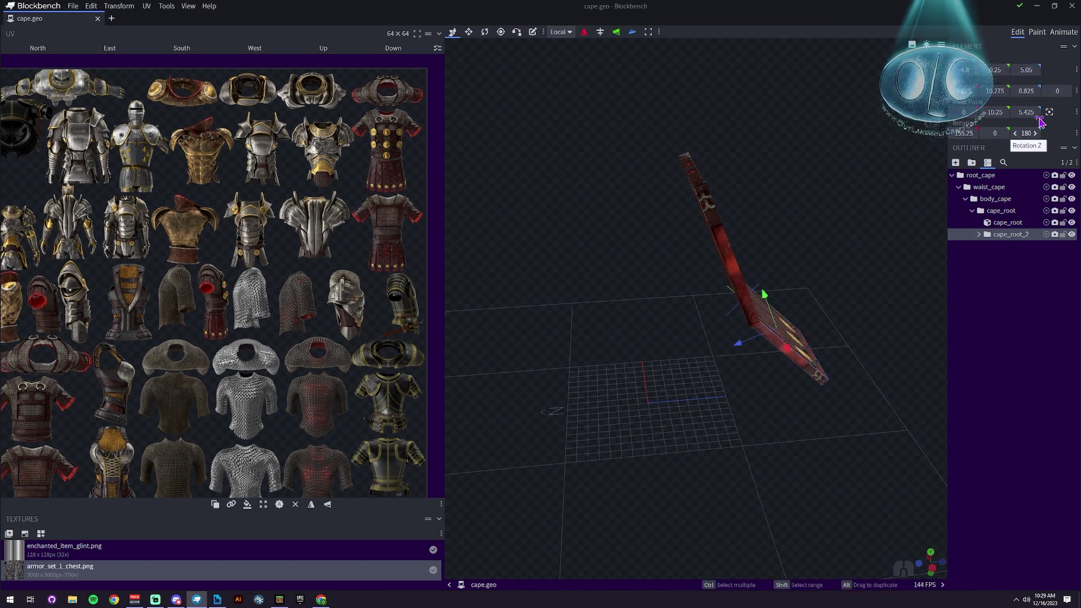
In Animate mode, play idle_slow, then switch to idle and inspect its early rotation keyframes.
click(1064, 32)
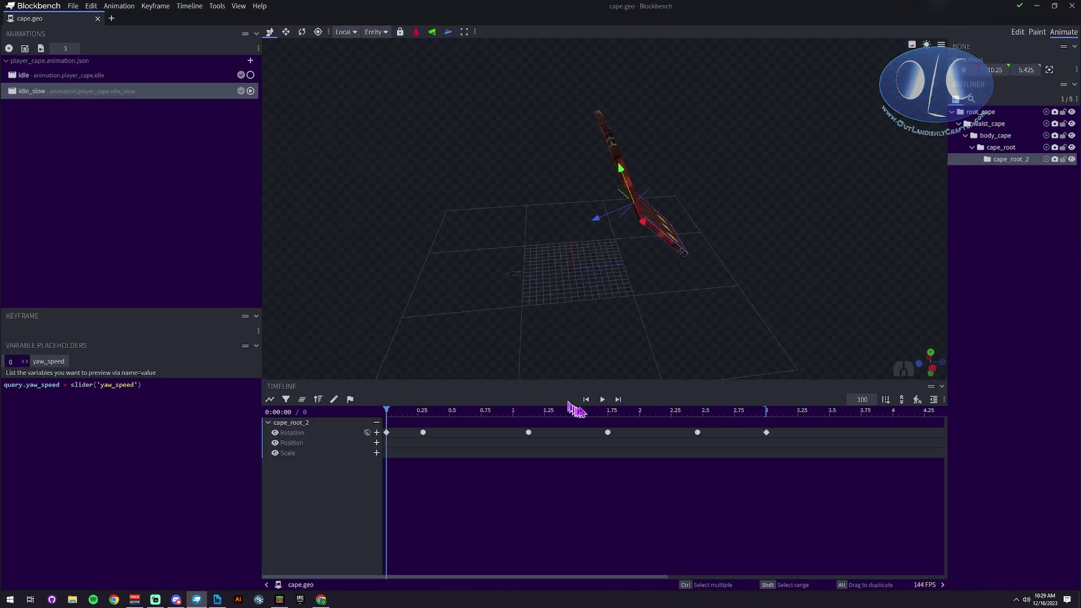
click(602, 399)
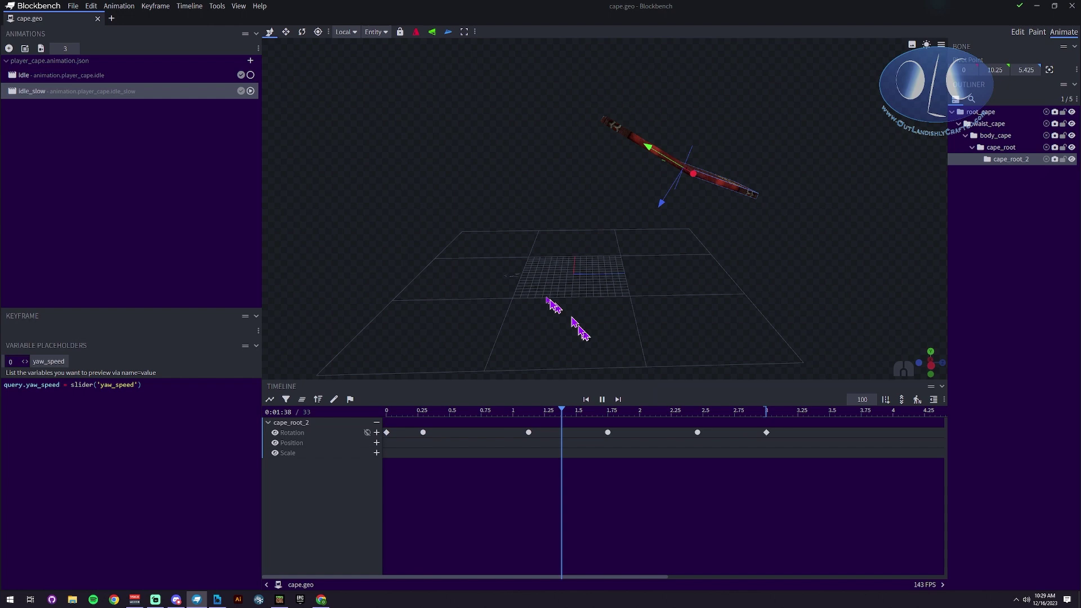
click(70, 76)
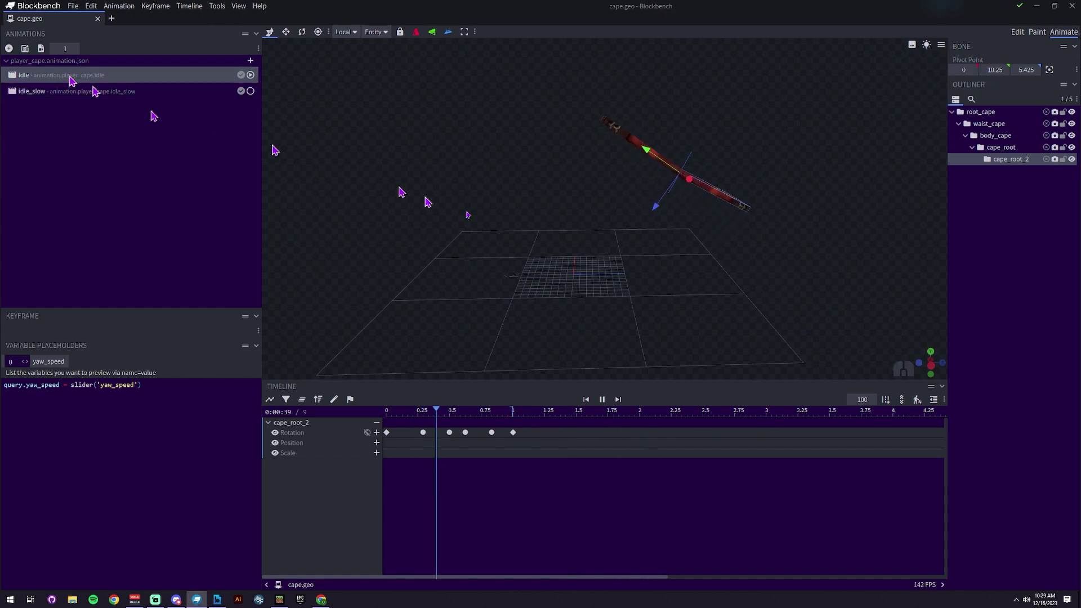
click(387, 432)
click(387, 432)
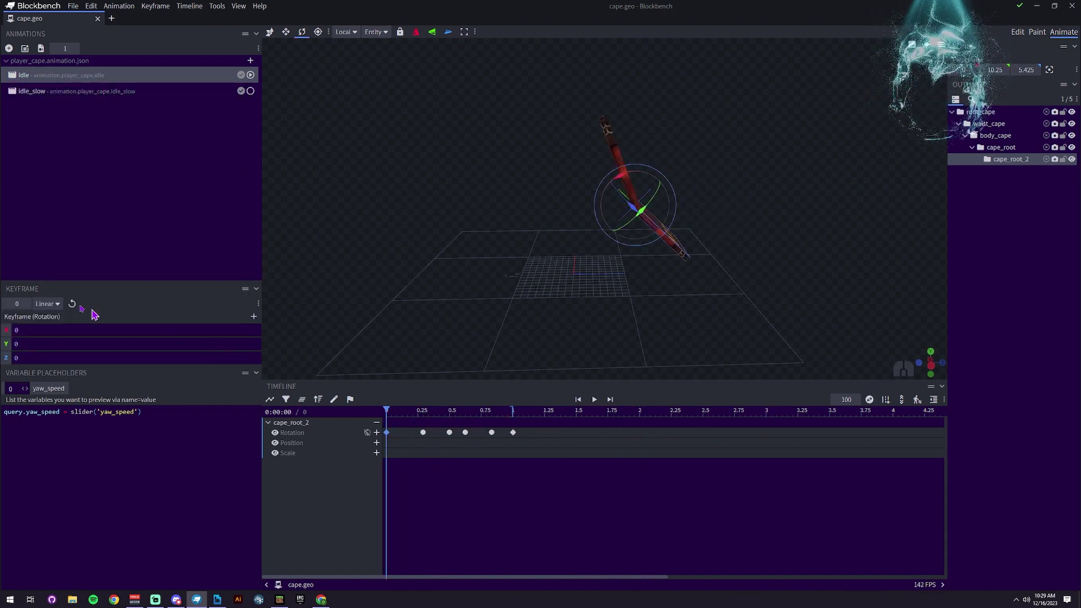
click(423, 416)
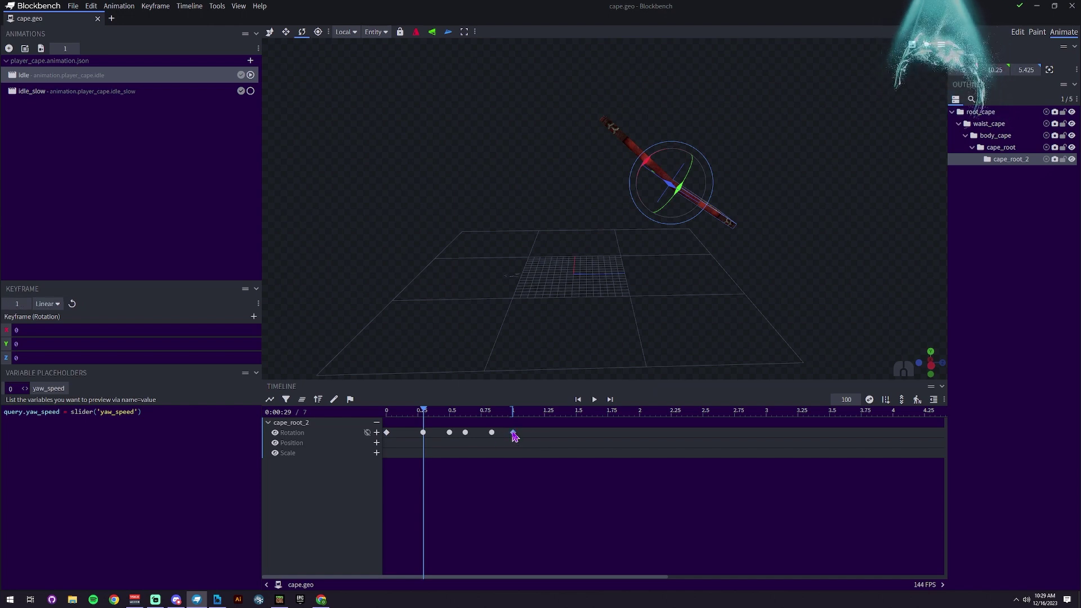
Keep Smooth interpolation on idle's four middle rotation keyframes, then switch to idle_slow.
key(space)
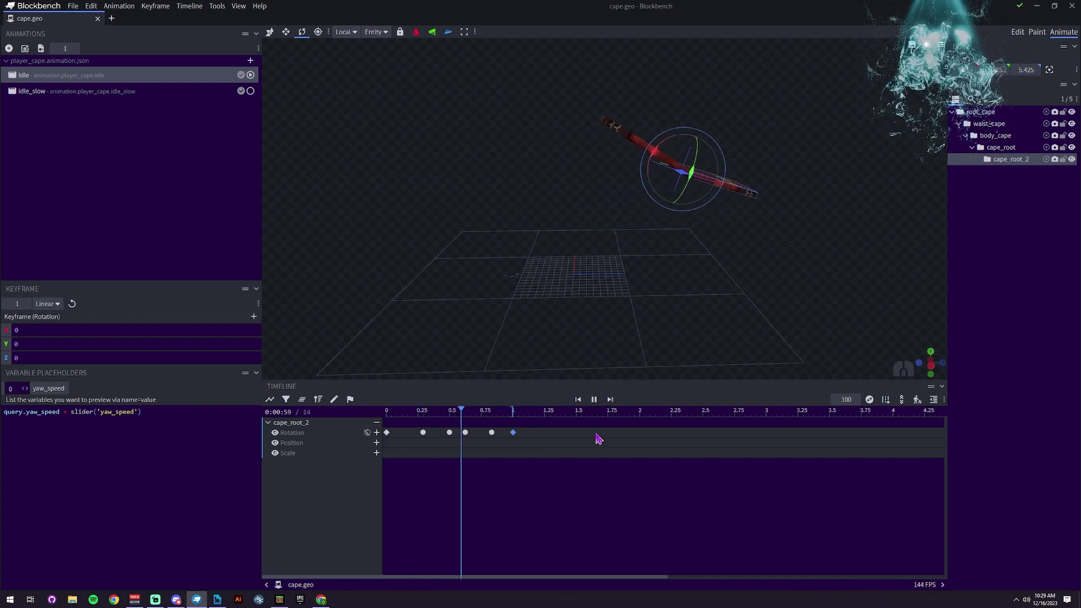
click(594, 399)
drag(409, 425, 488, 437)
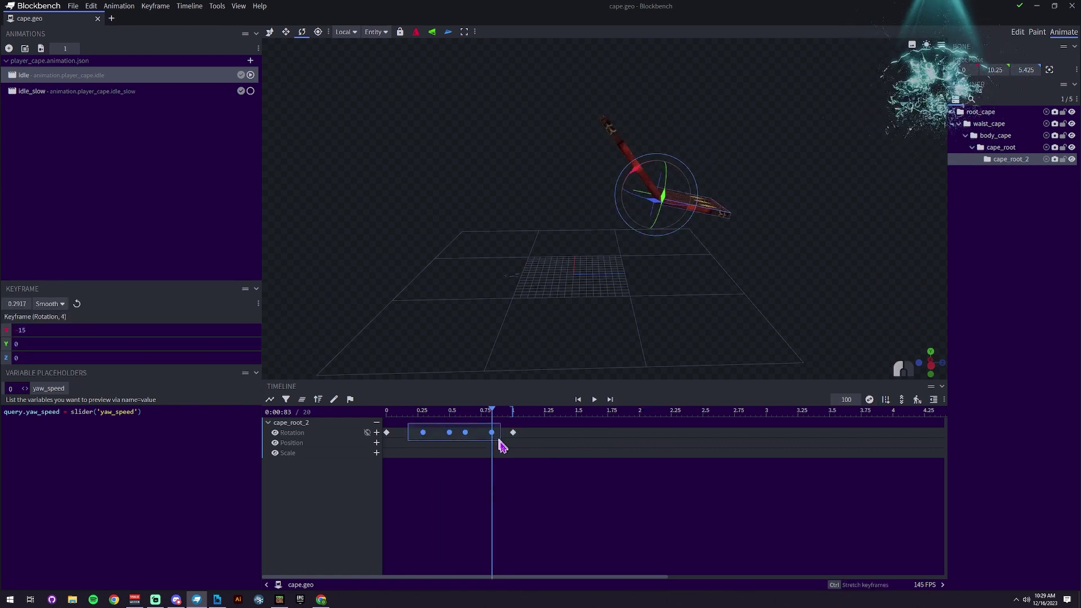
click(49, 304)
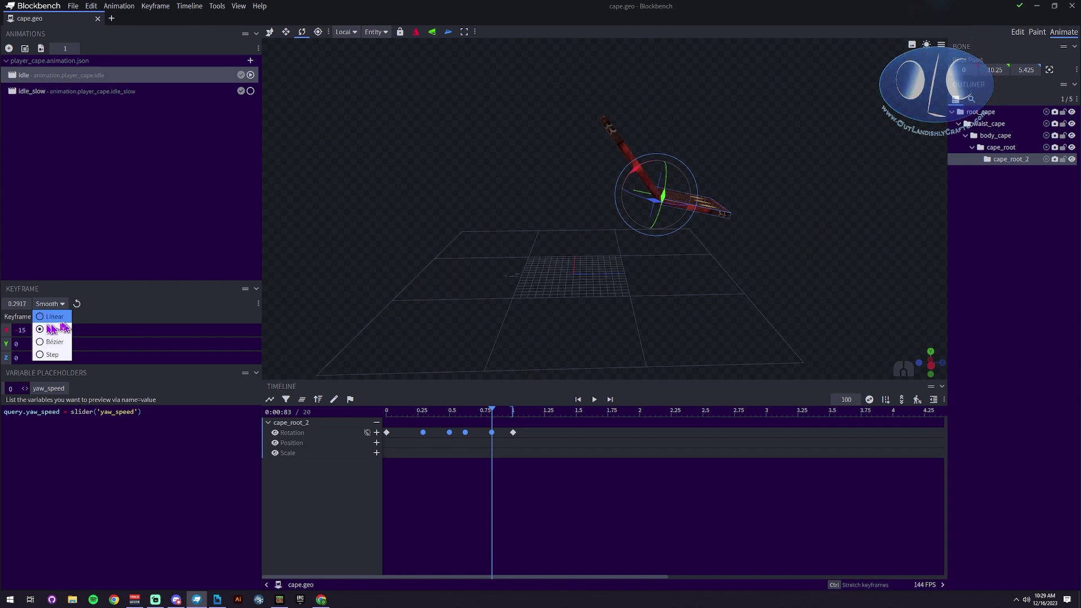
click(288, 514)
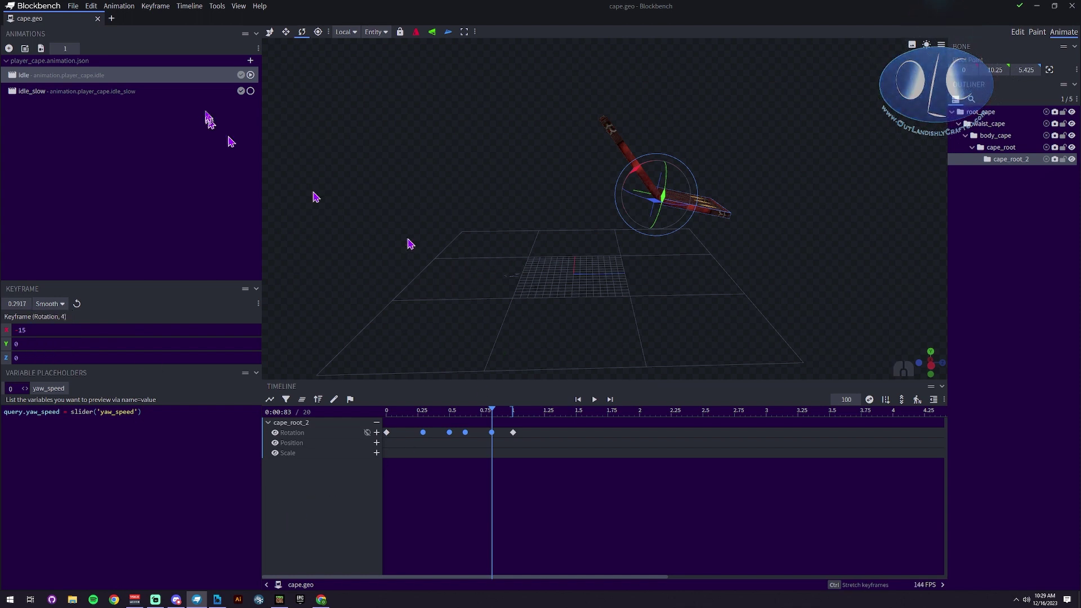
click(97, 93)
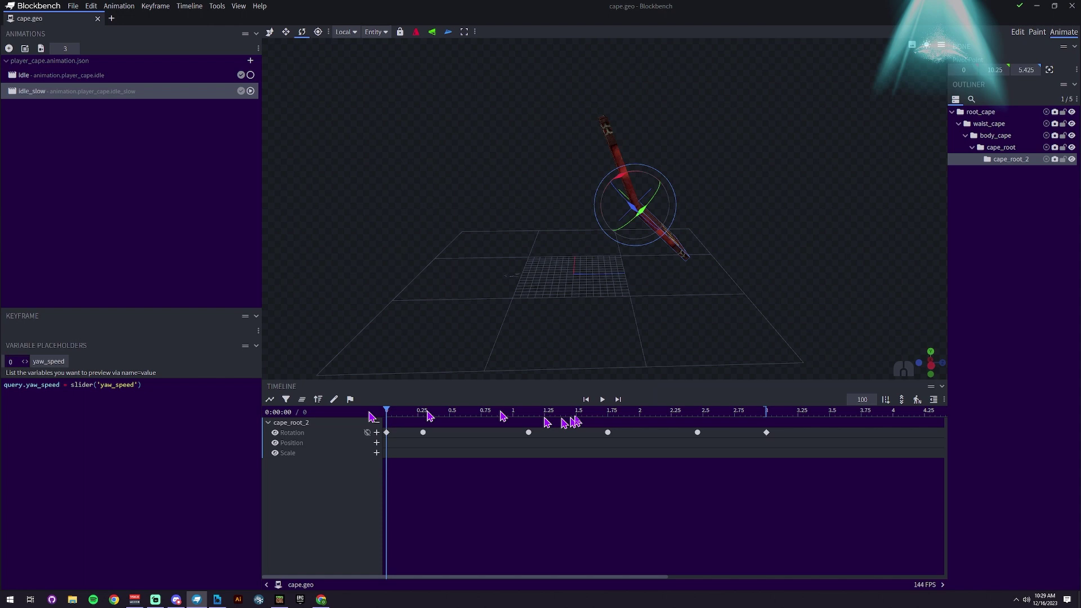
Play idle_slow, then switch to the idle animation preview and pause it.
click(602, 399)
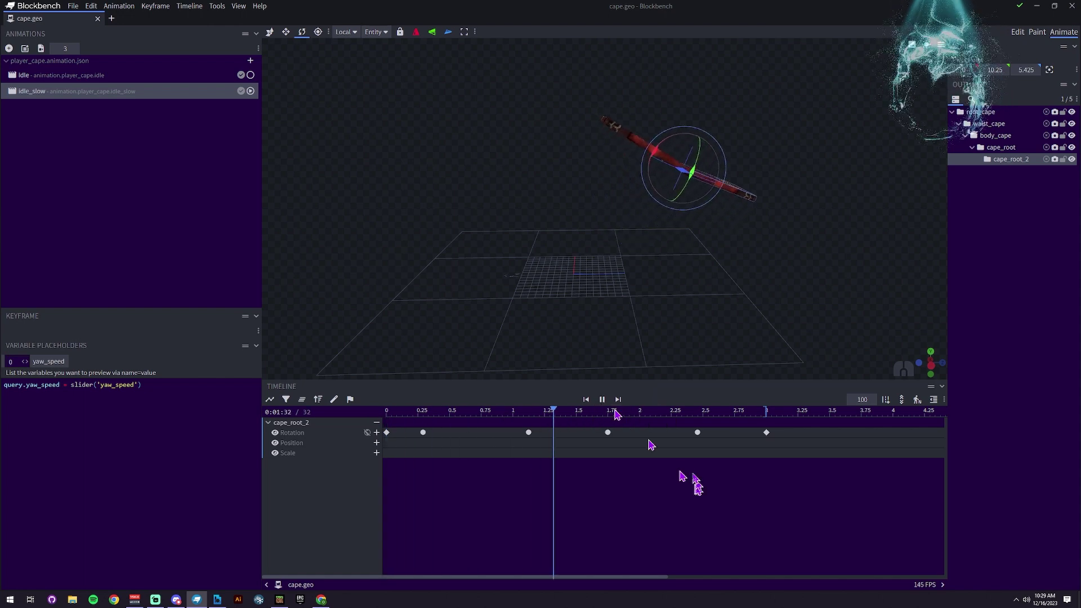
click(140, 77)
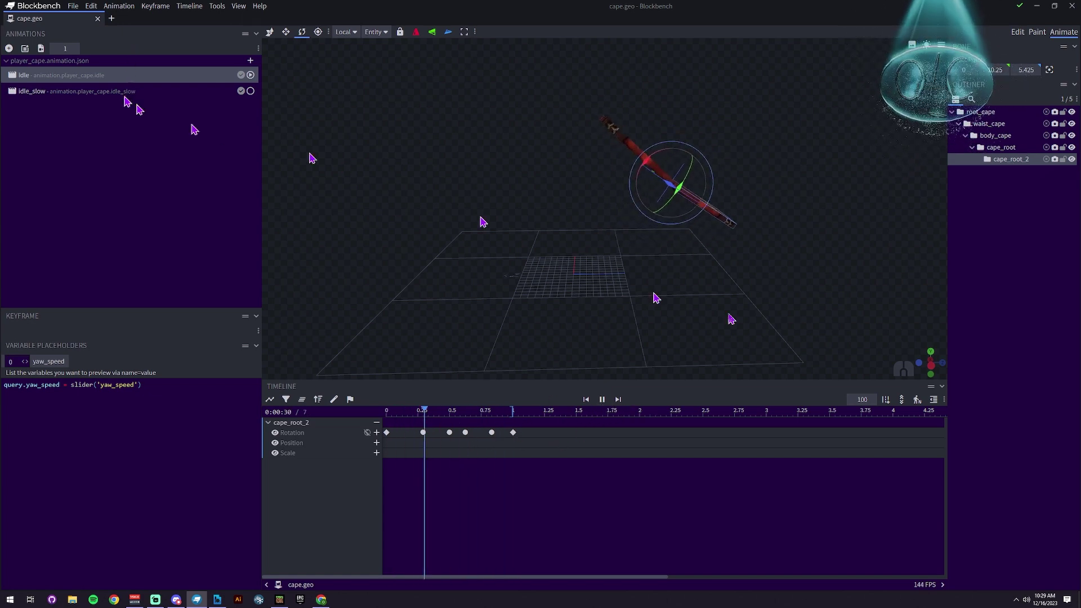
click(602, 399)
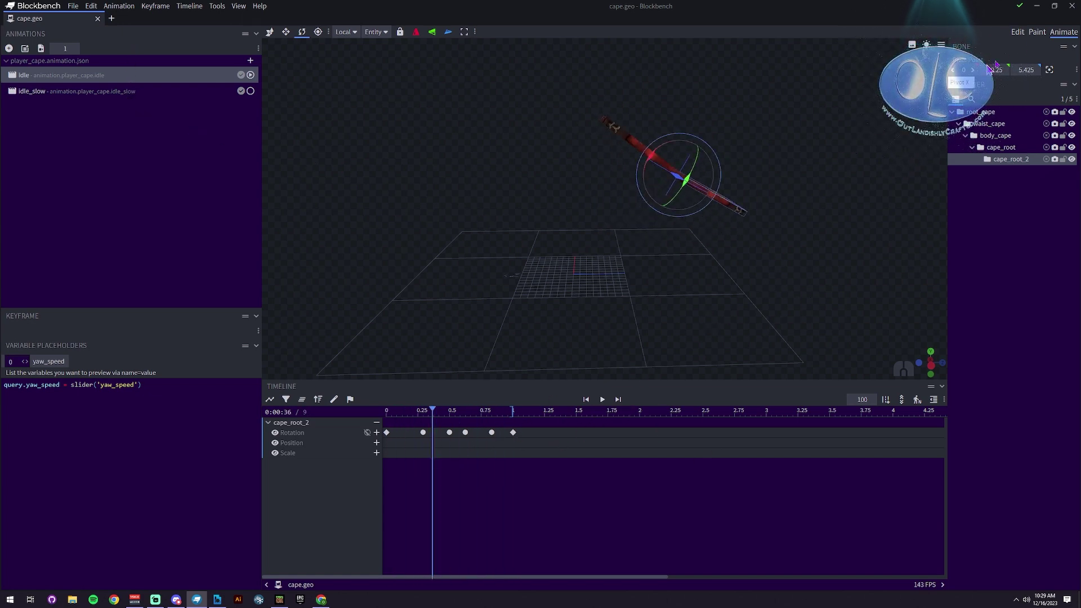
Minimize Blockbench and bring the bridge. editor up maximized.
click(1038, 7)
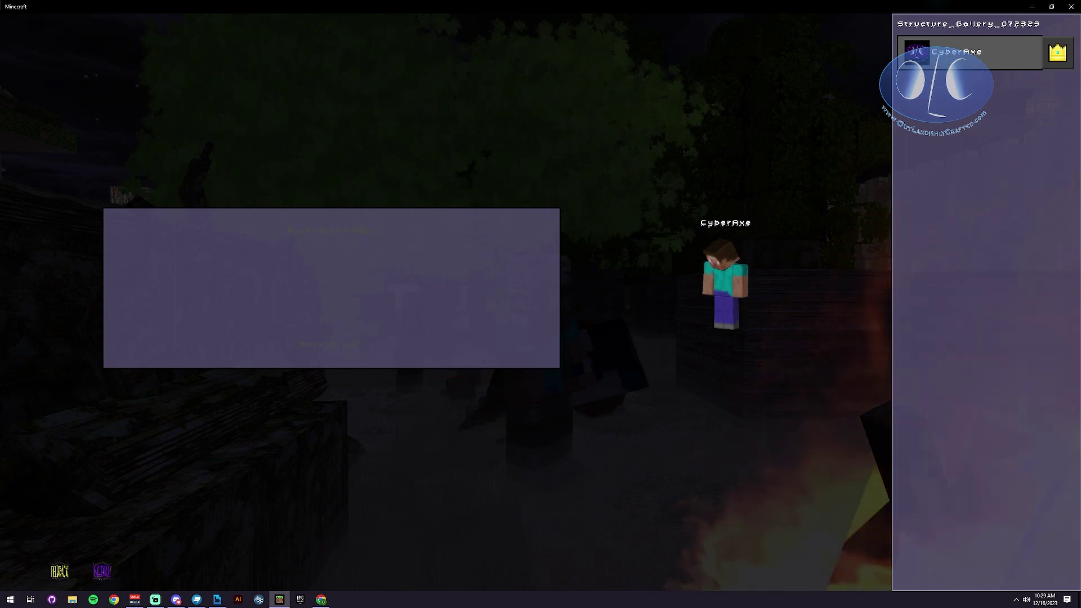
click(217, 599)
double_click(405, 132)
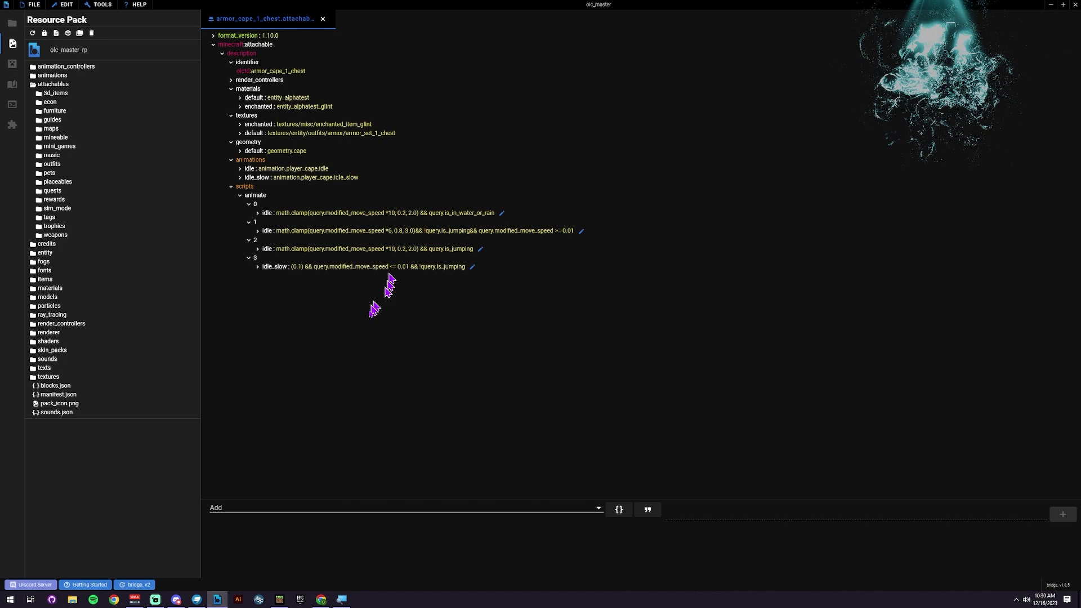
In Minecraft's inventory, take the cape chest piece off and equip it again.
click(279, 599)
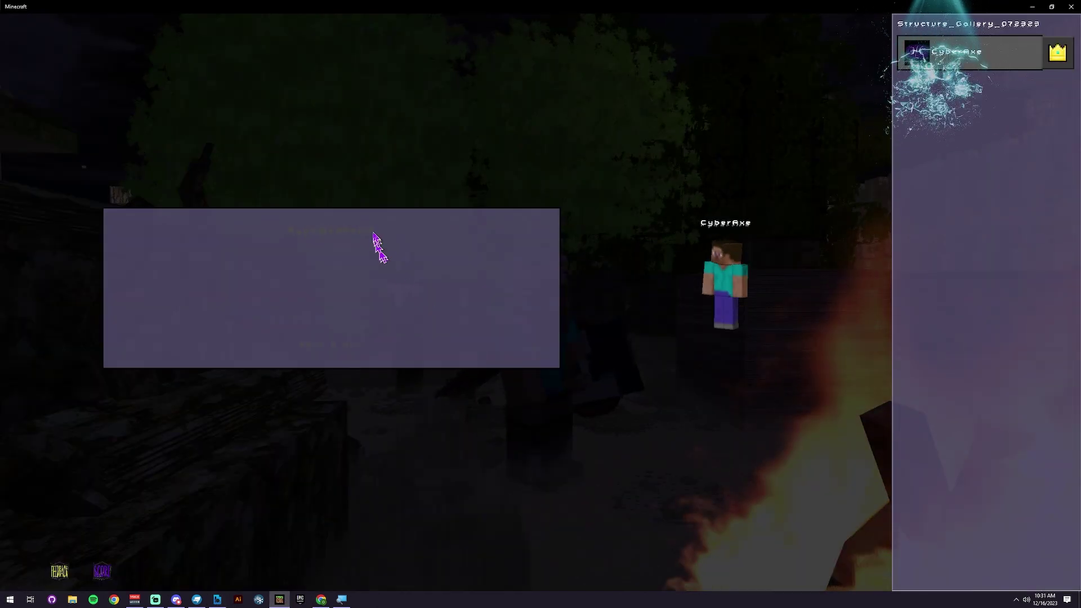
key(e)
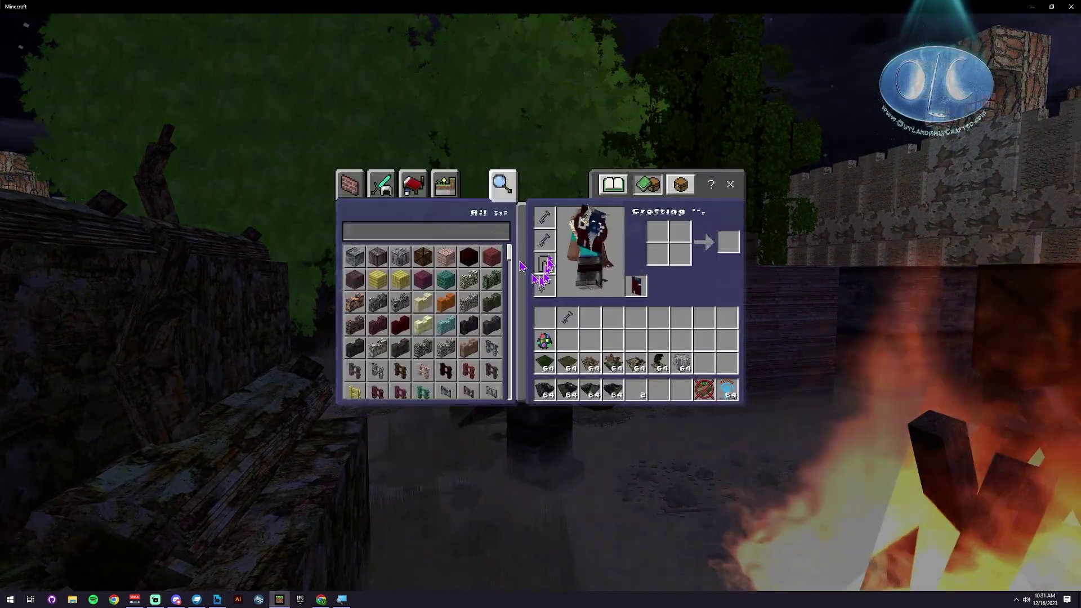
click(544, 240)
click(591, 341)
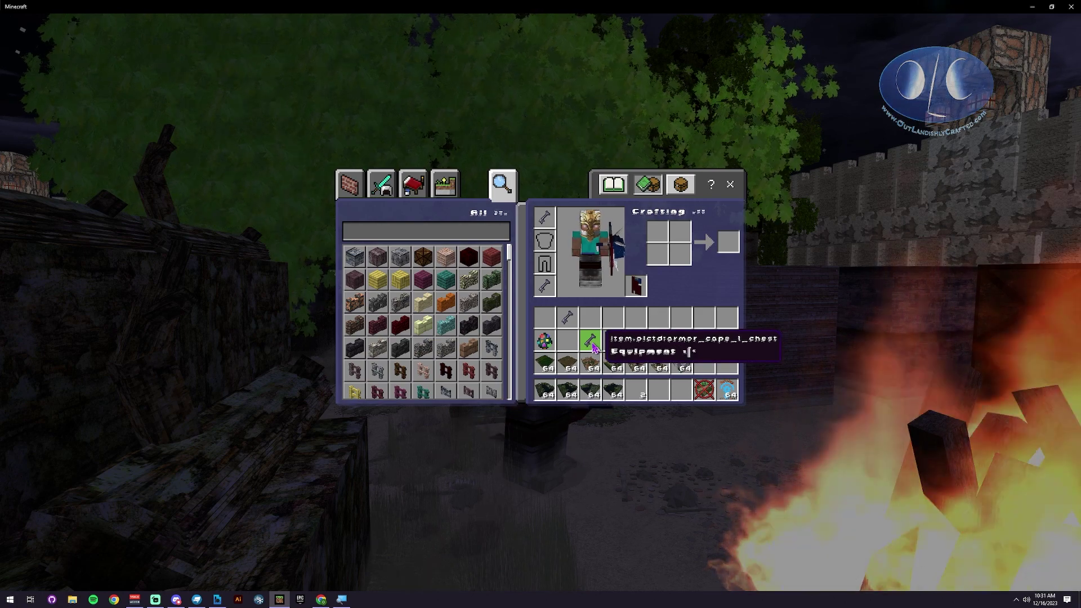
click(590, 341)
click(545, 240)
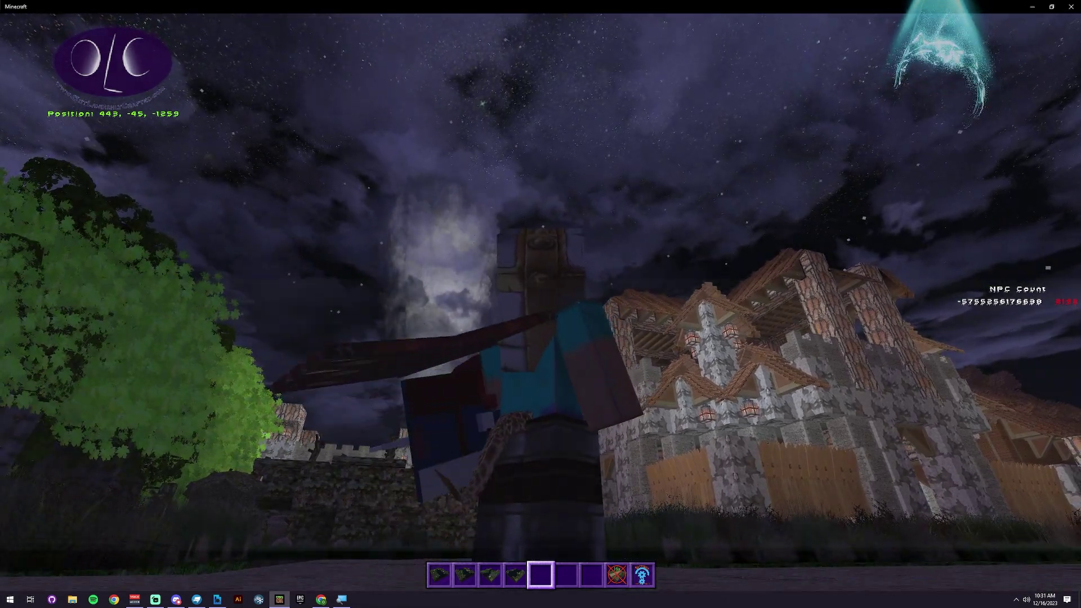
Walk the caped player along the courtyard garden paths and toward the outer wall.
key(w)
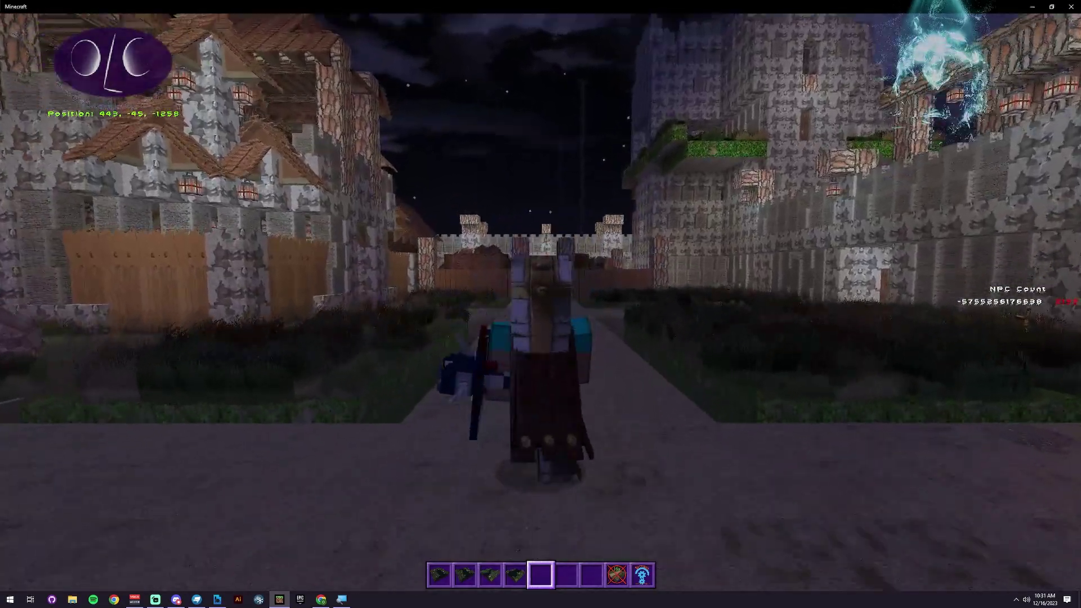
key(w)
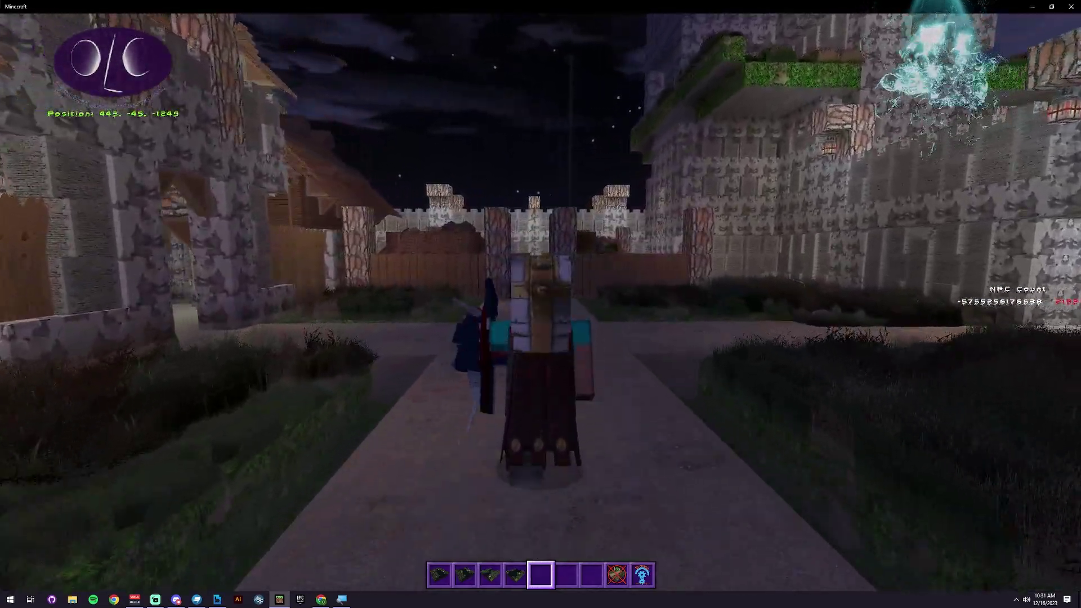
key(w)
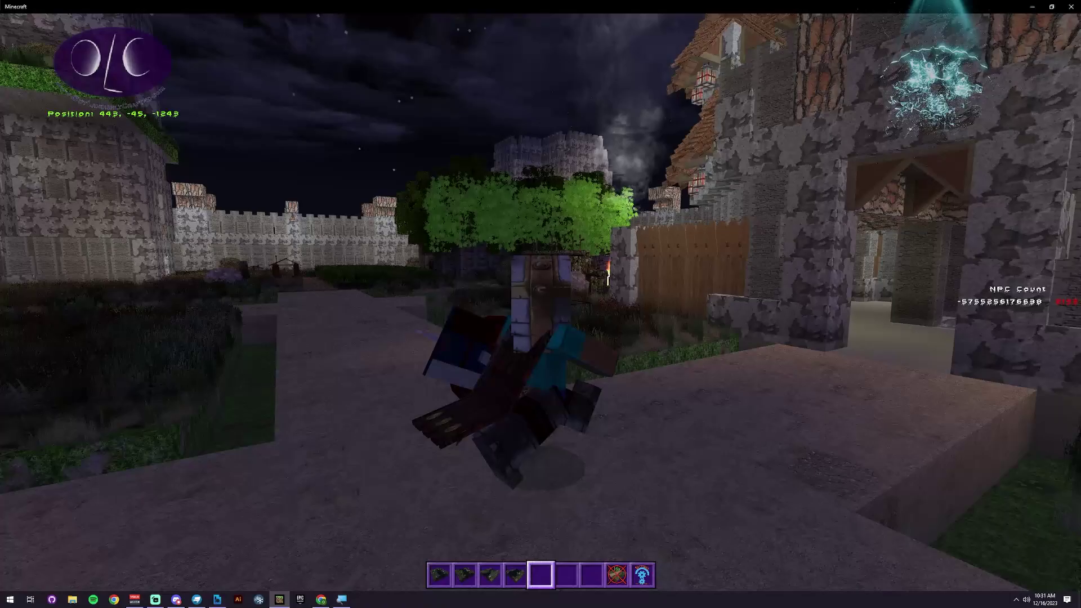
key(w)
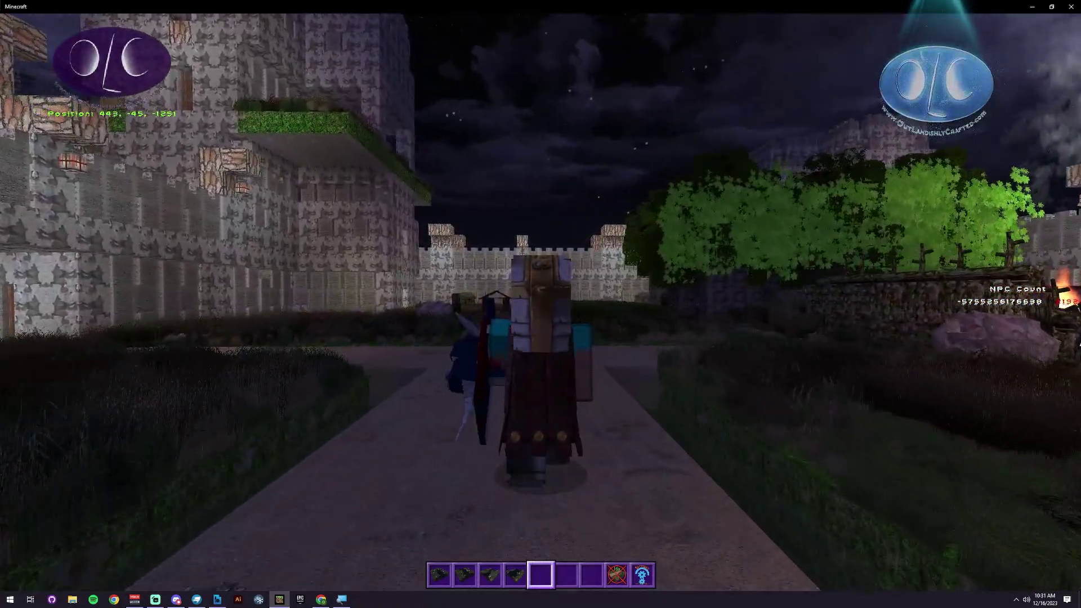
key(w)
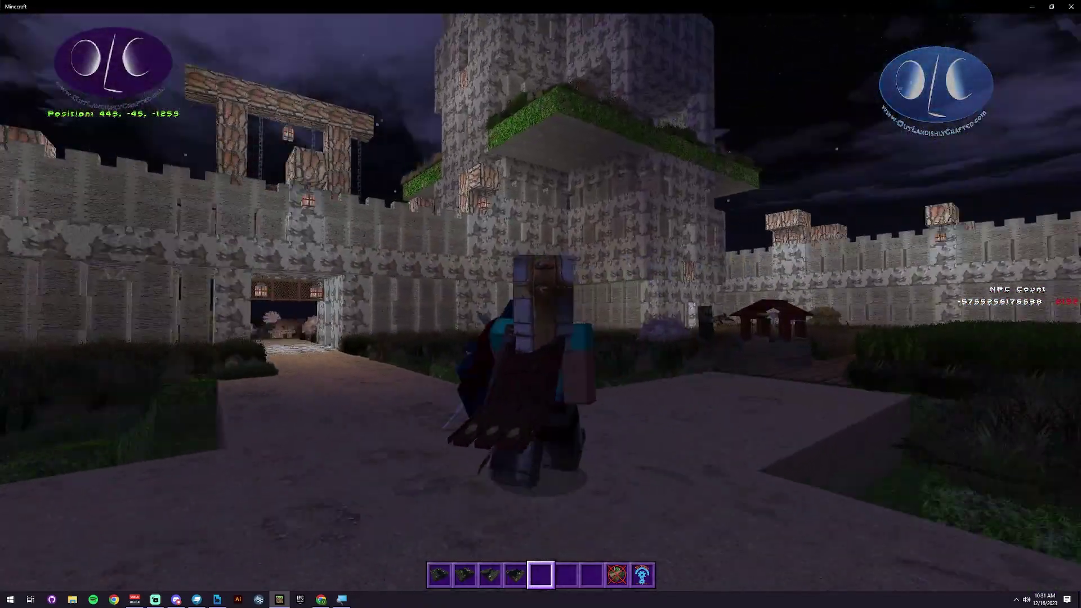
key(w)
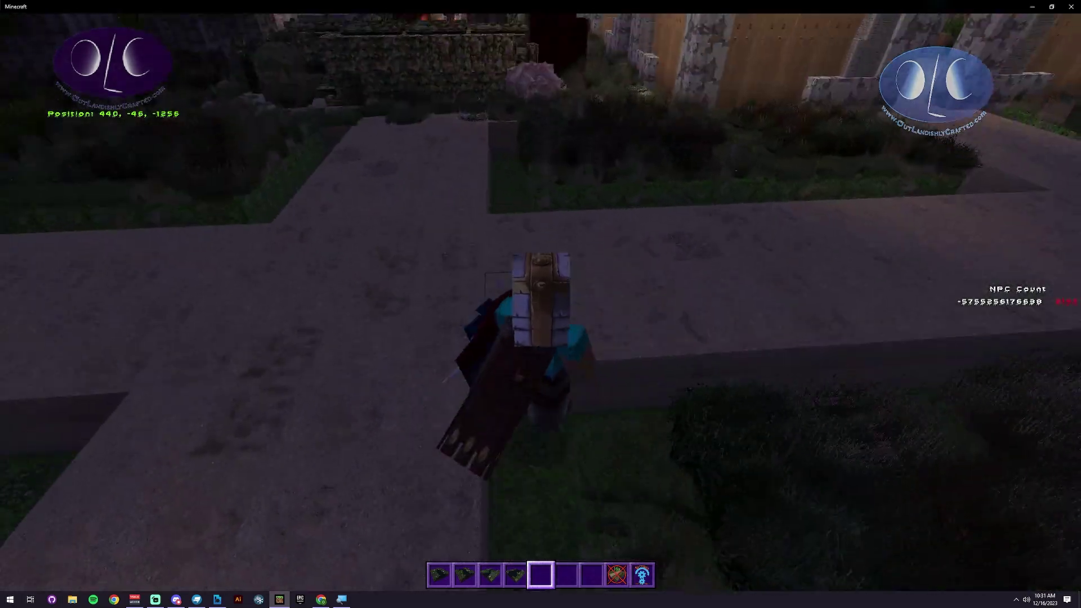
key(w)
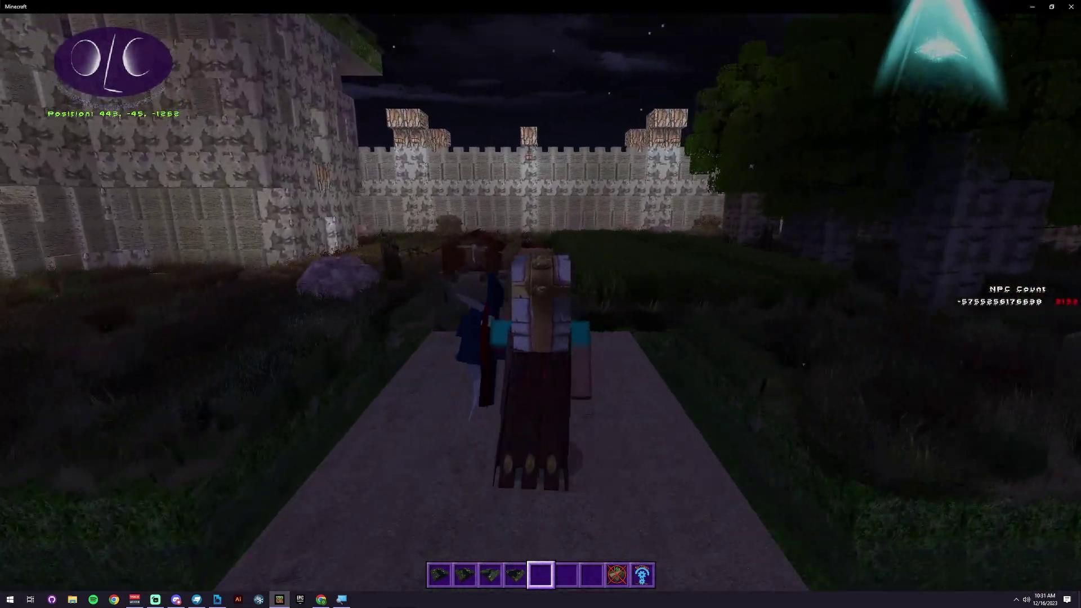
key(w)
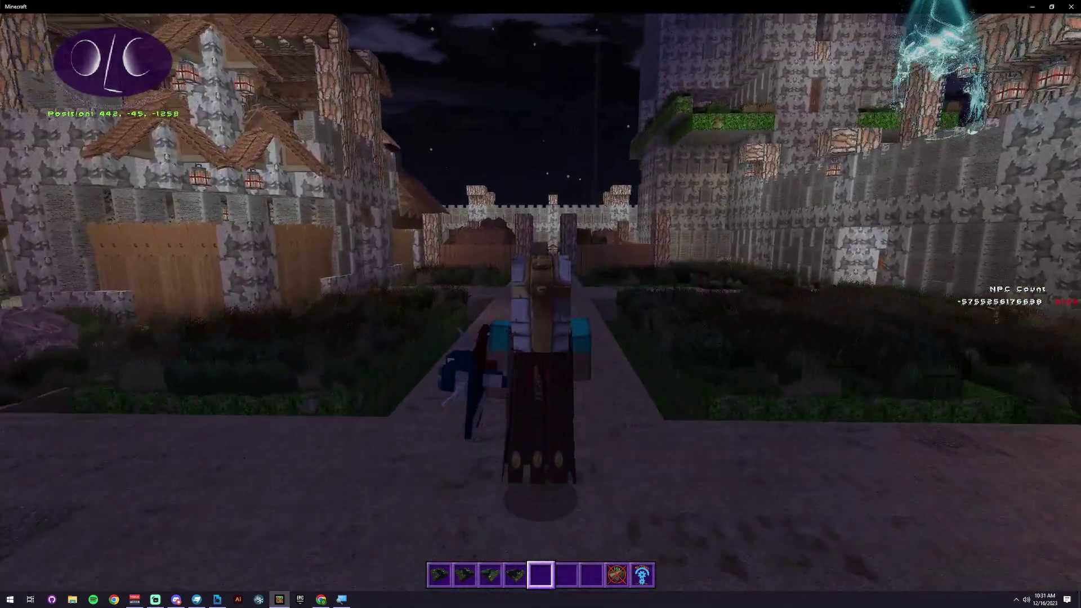
key(w)
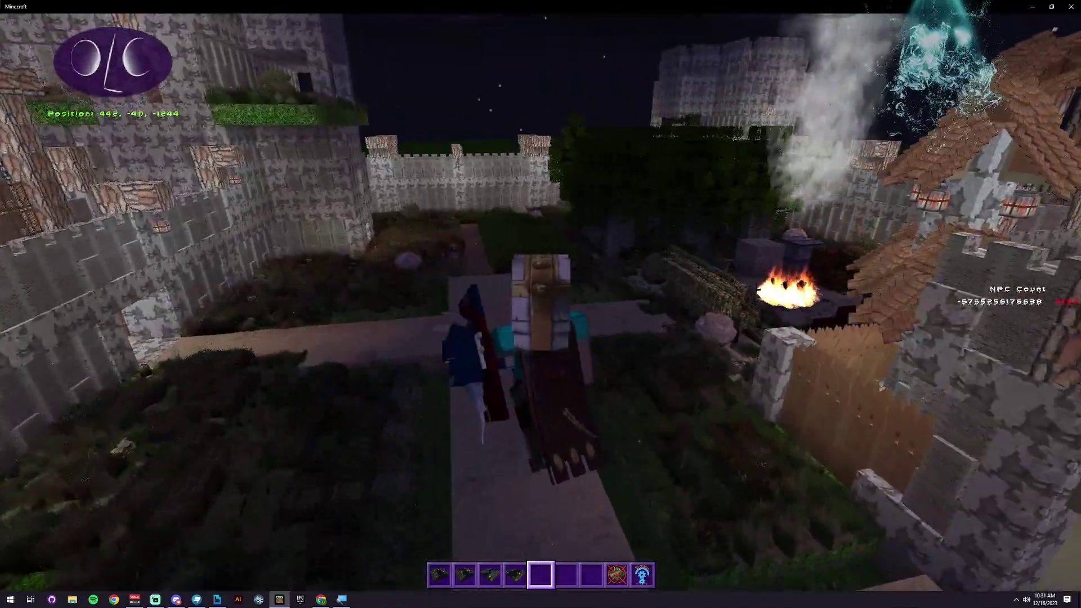
key(w)
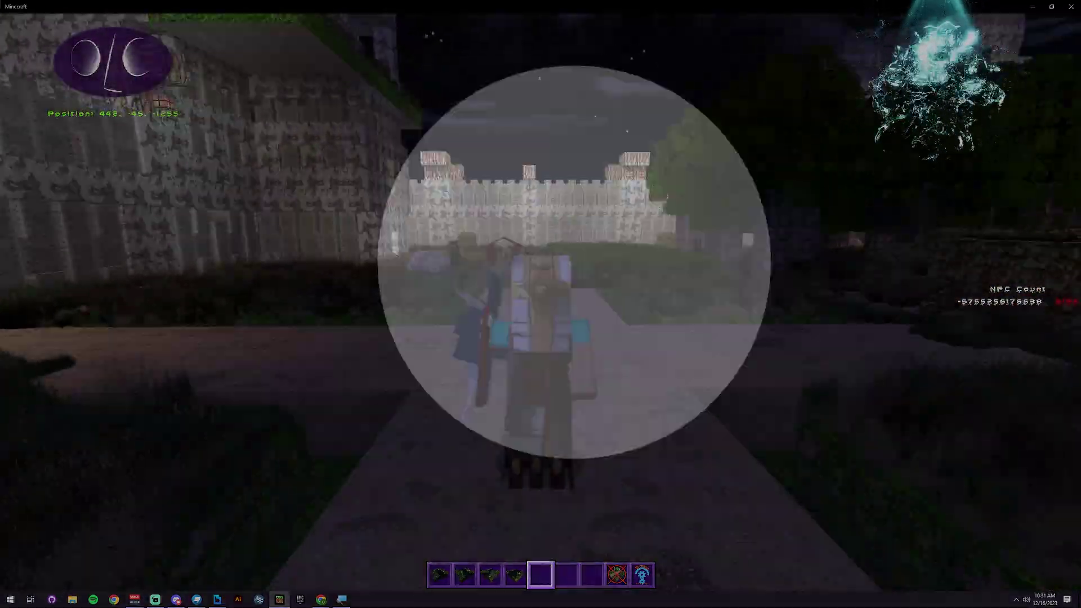